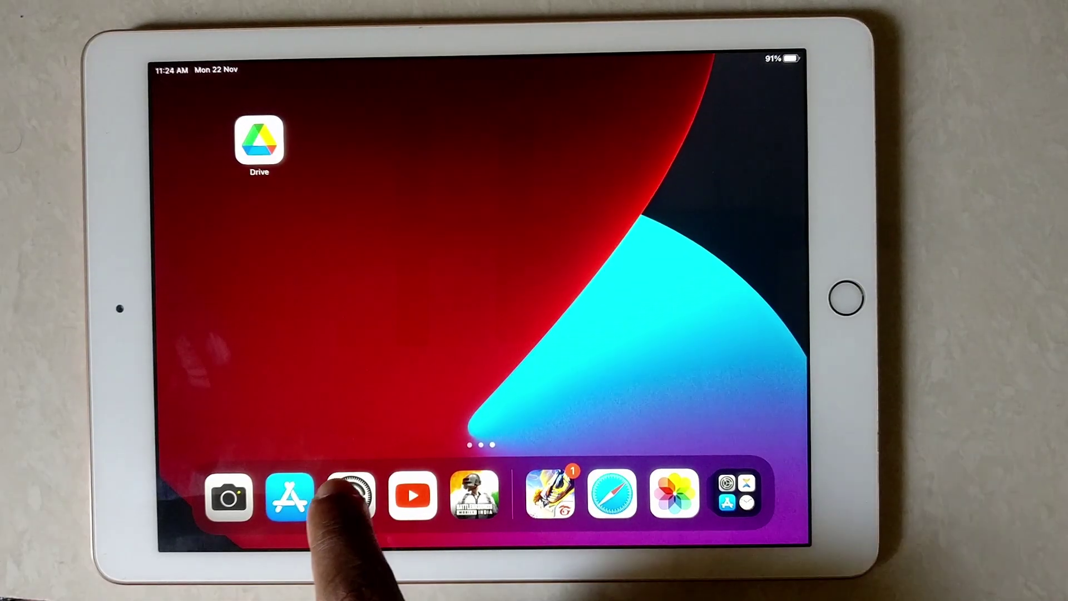
Open Settings from the dock and go to General's Date & Time page
{"action": "left_click", "coordinate": [352, 496]}
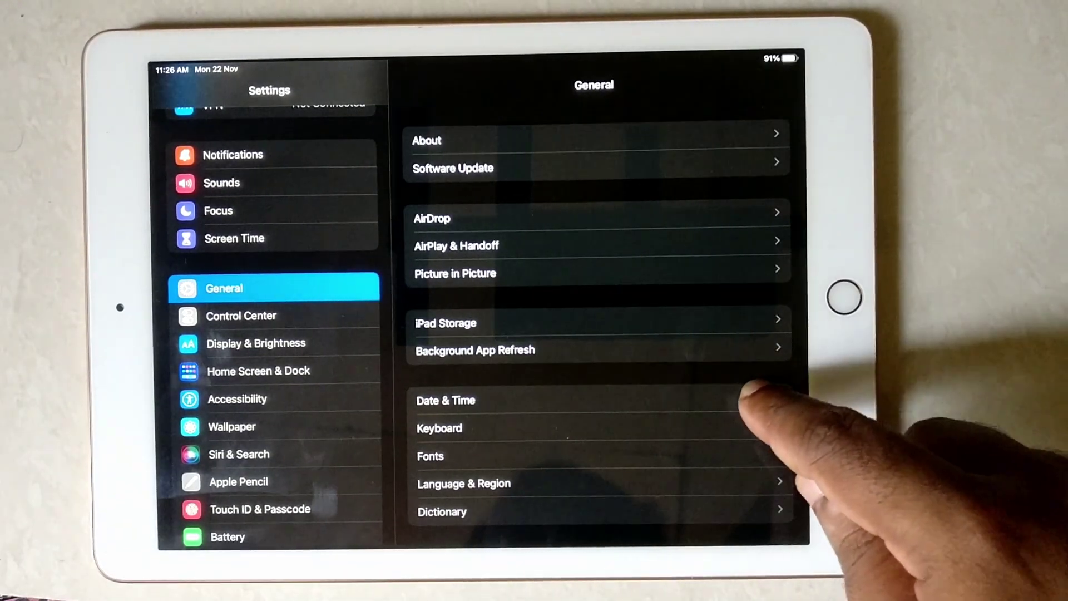
{"action": "left_click", "coordinate": [447, 401]}
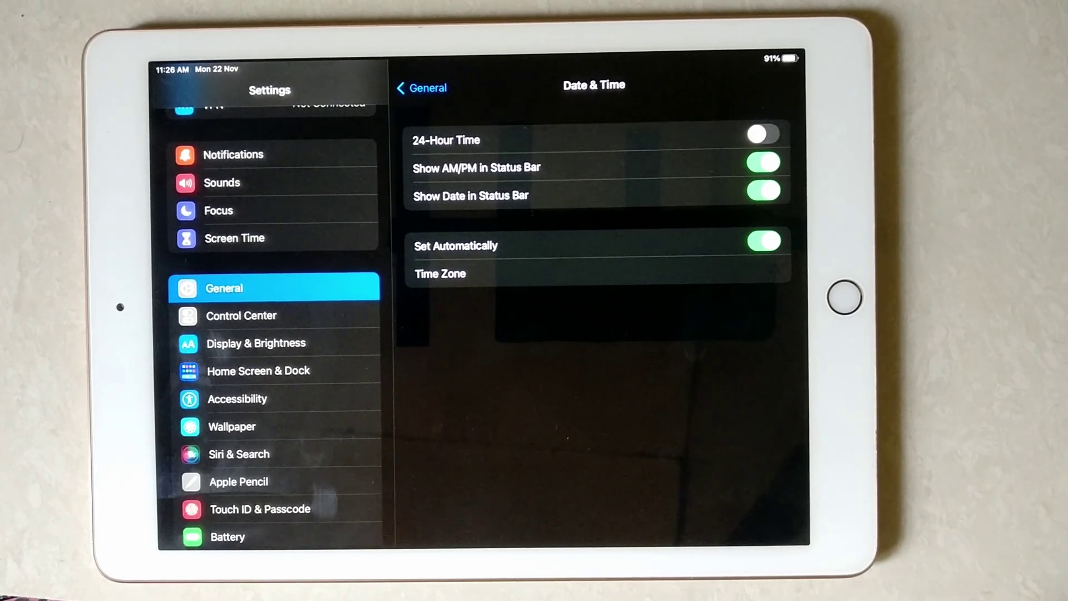
Switch off Set Automatically to show the date, time and Mumbai time zone
{"action": "left_click", "coordinate": [763, 242]}
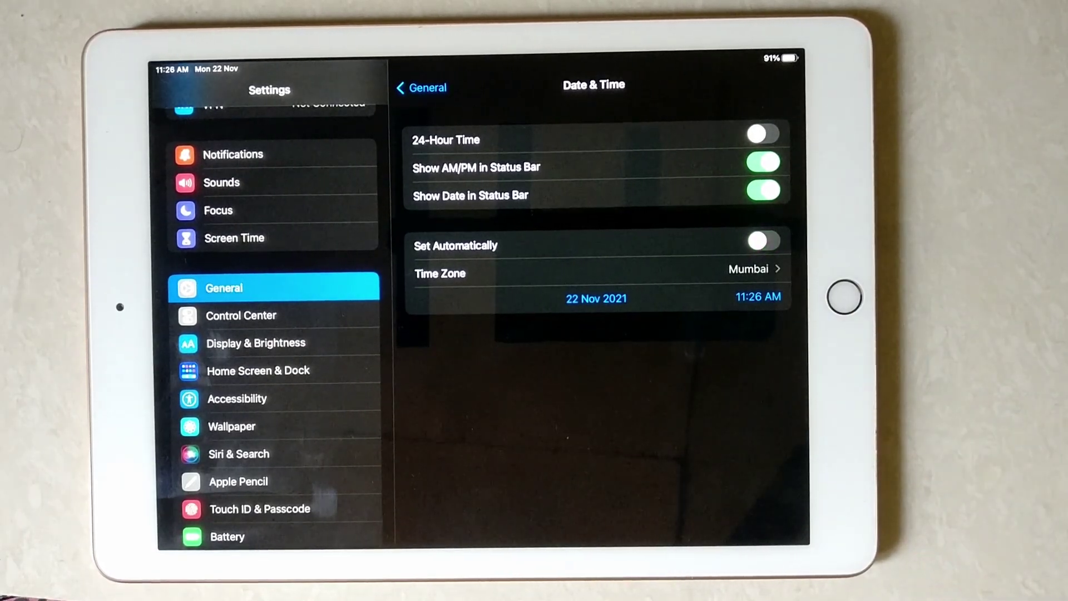